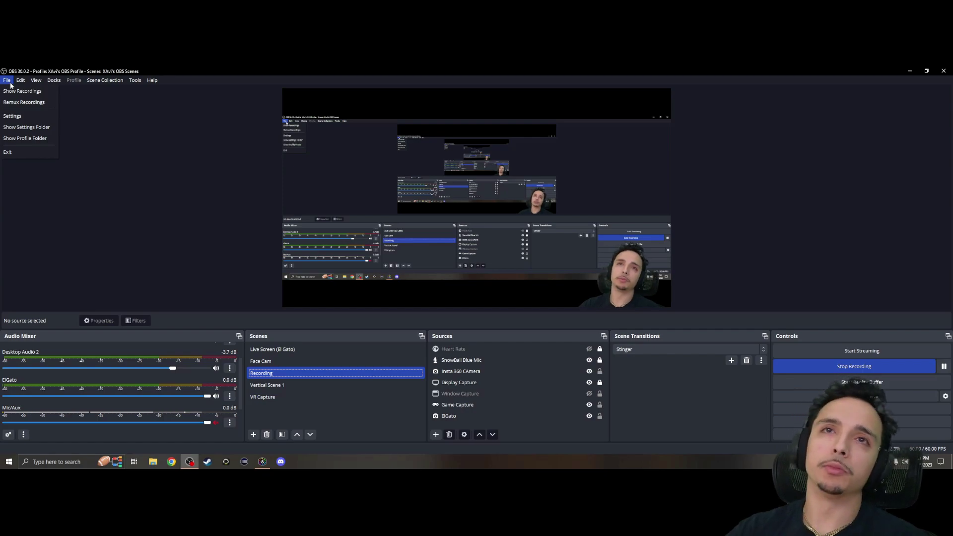
- Check the locked Video settings (1920x1080 canvas and output, 60 FPS), then close Settings
left_click(12, 116)
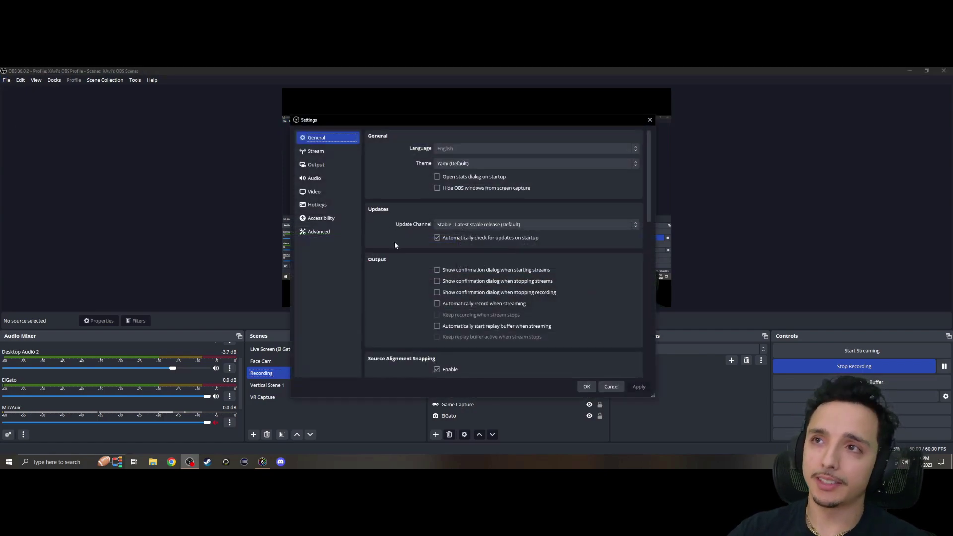
left_click(332, 193)
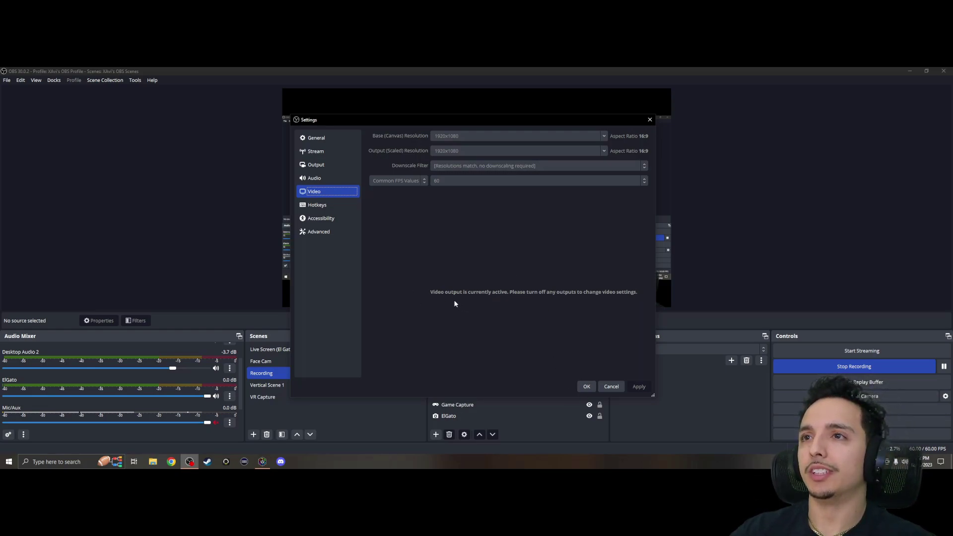
left_click(586, 387)
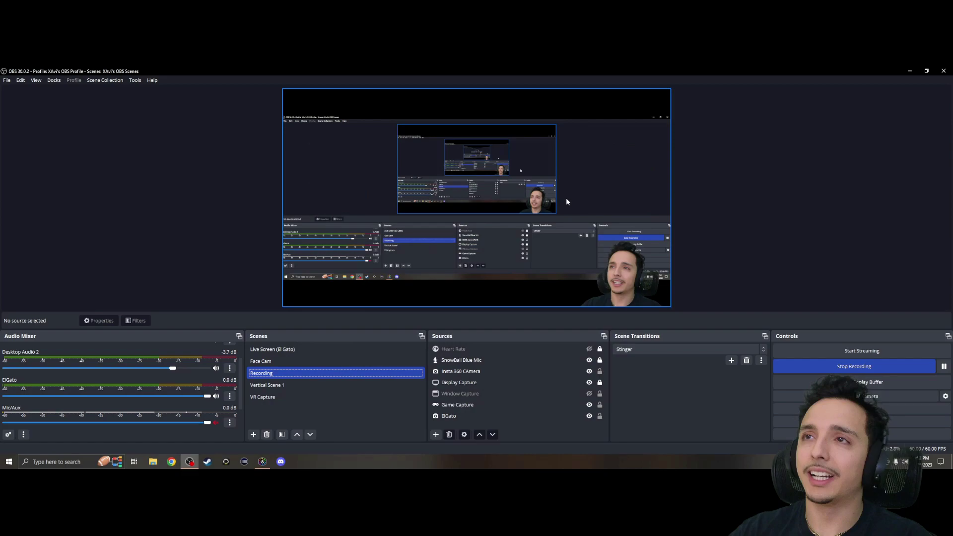
- Use the OBS Studio shortcut's Properties to reach its install location in File Explorer
left_click(141, 80)
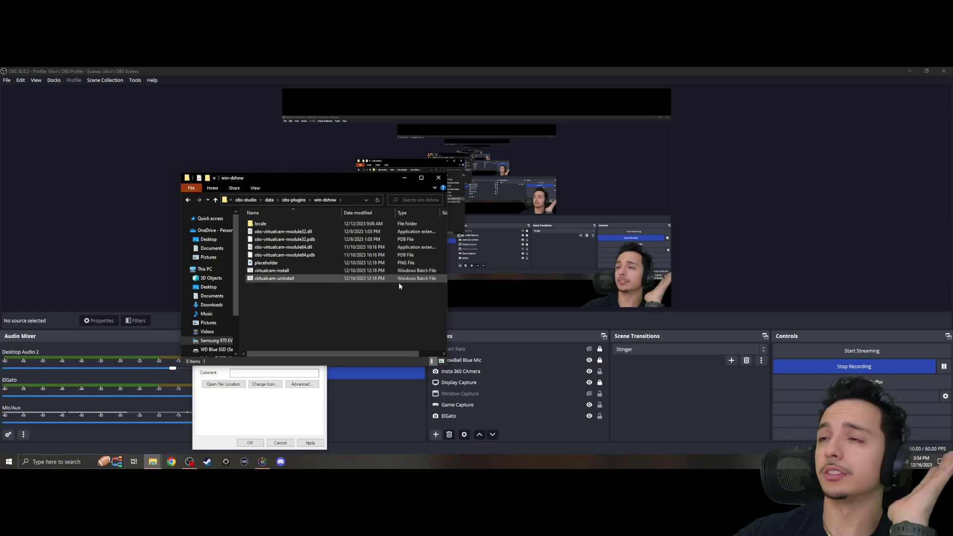
left_click(260, 419)
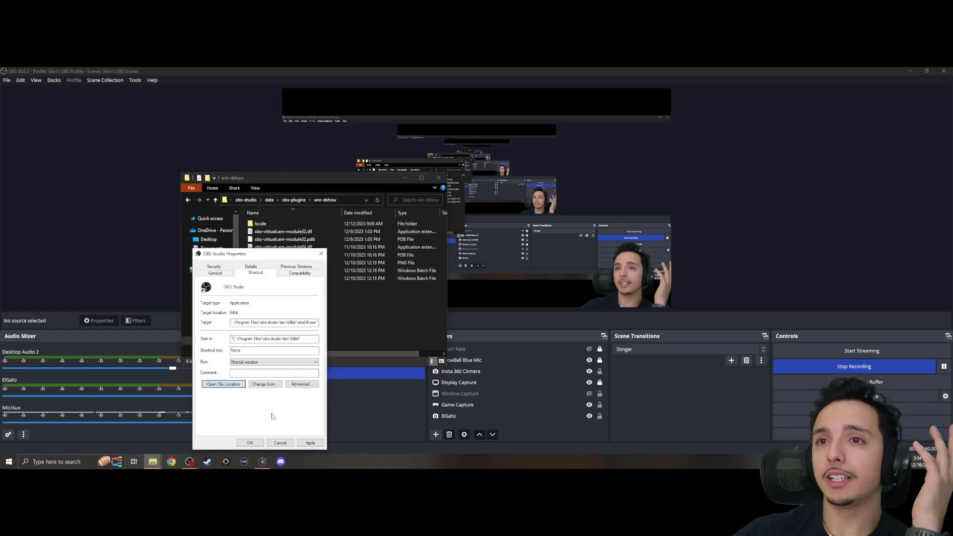
right_click(191, 465)
right_click(193, 421)
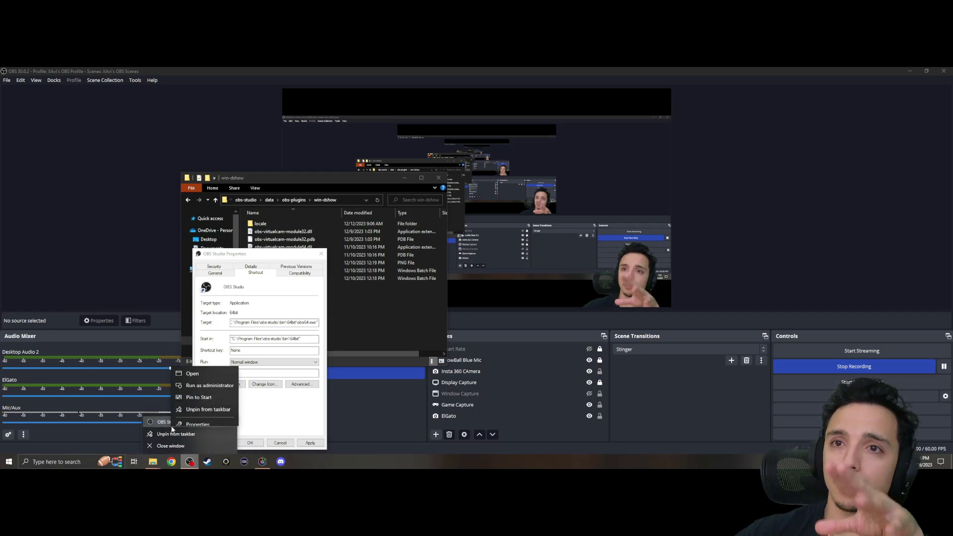
left_click(278, 409)
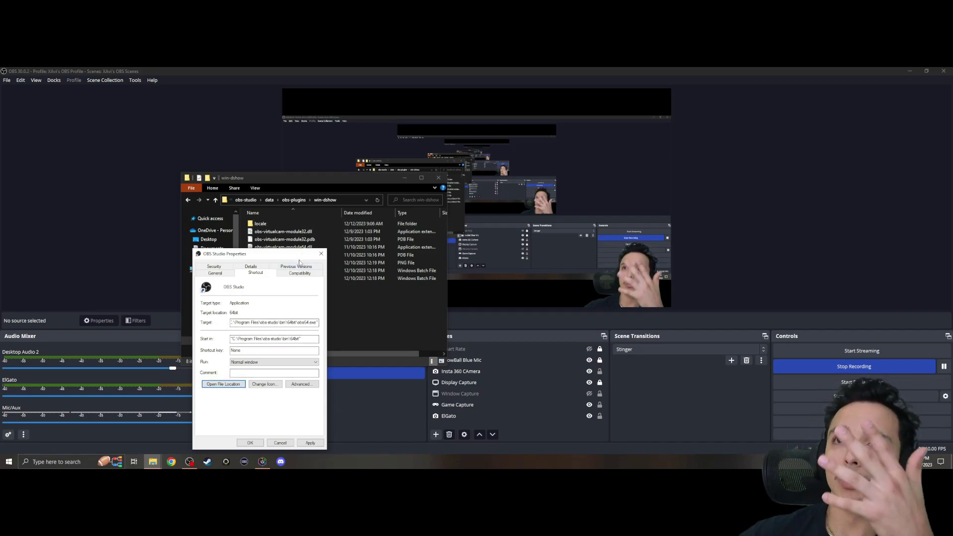
- Close the shortcut Properties and browse to obs-studio\data\obs-plugins\win-dshow
left_click(320, 255)
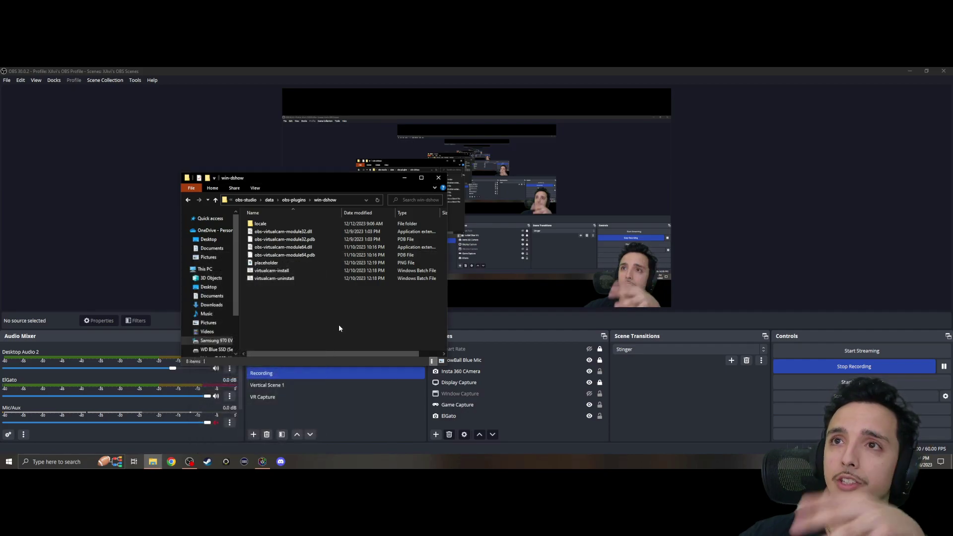
left_click(246, 199)
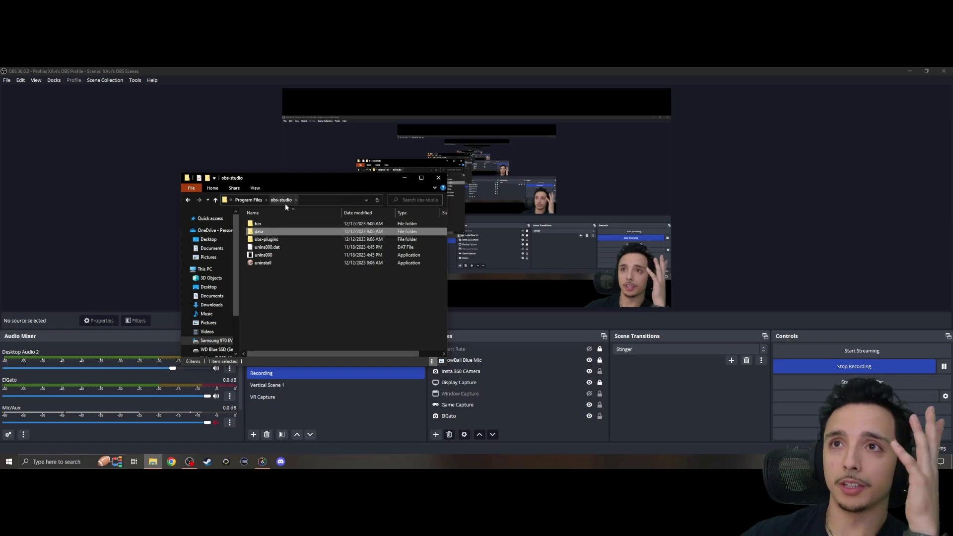
double_click(259, 232)
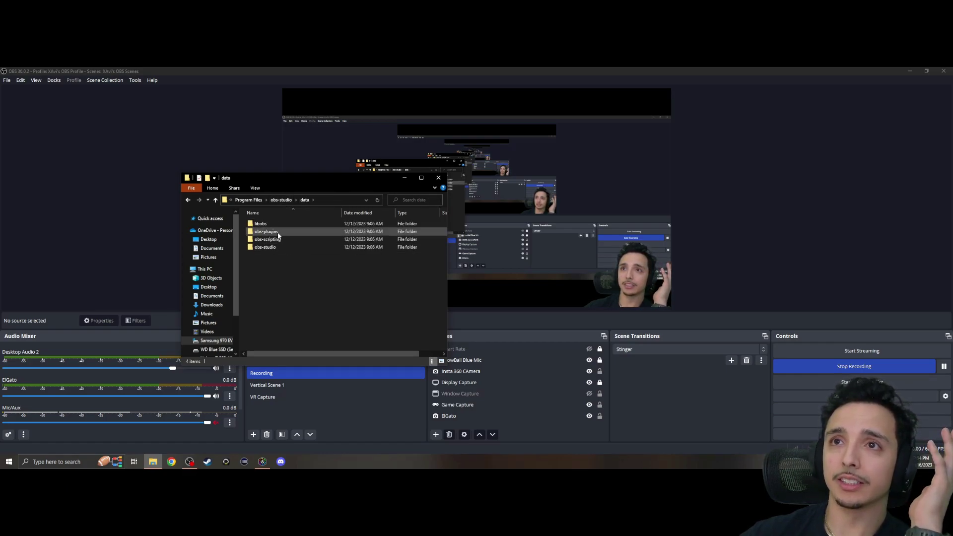
double_click(266, 232)
scroll(270, 288, "down", 3)
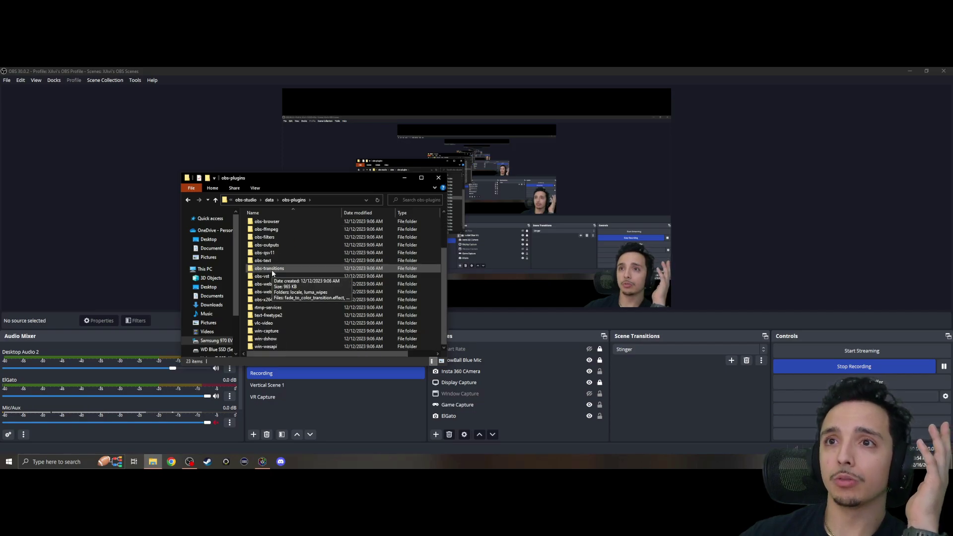
double_click(273, 339)
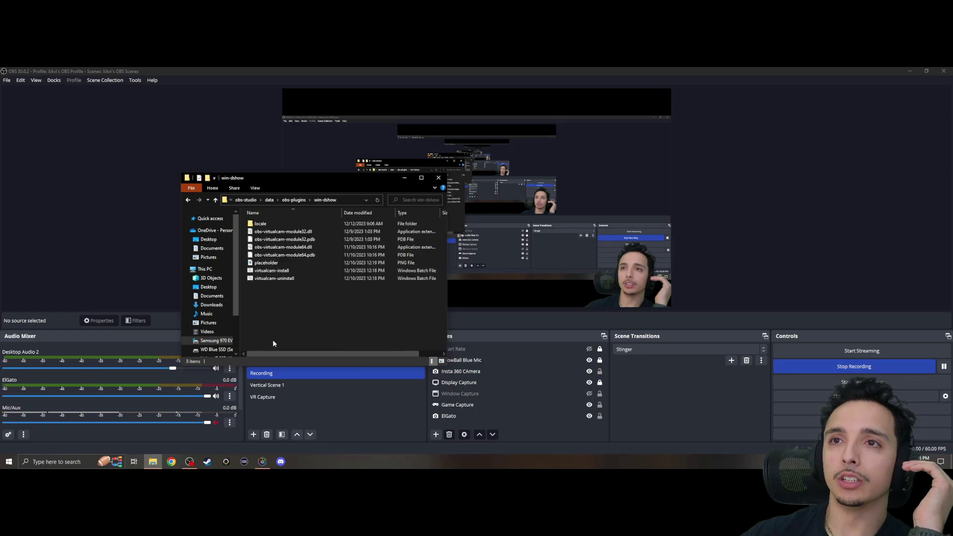
- Select the obs-virtualcam module files plus virtualcam-uninstall, then close the win-dshow window
left_click_drag(294, 232, 297, 274)
left_click(295, 278, "ctrl")
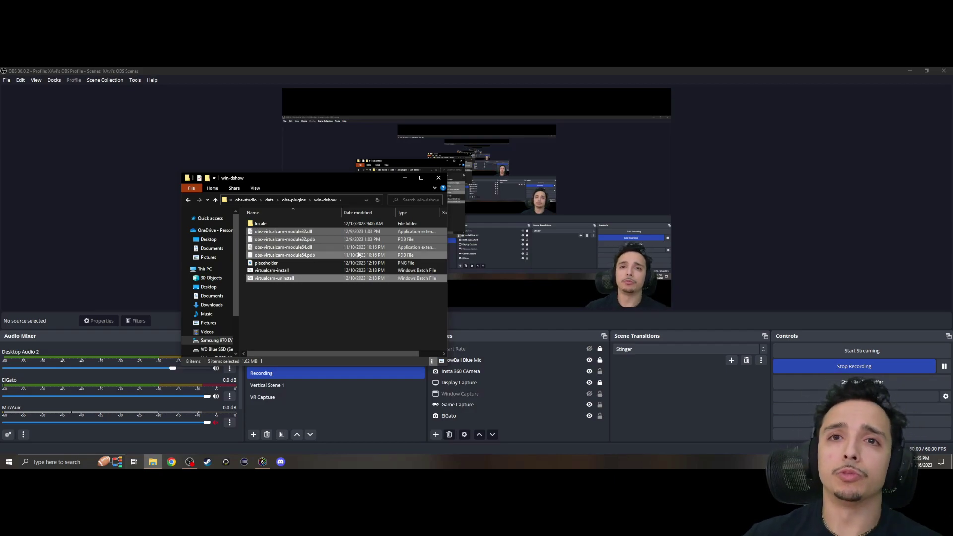
left_click(438, 178)
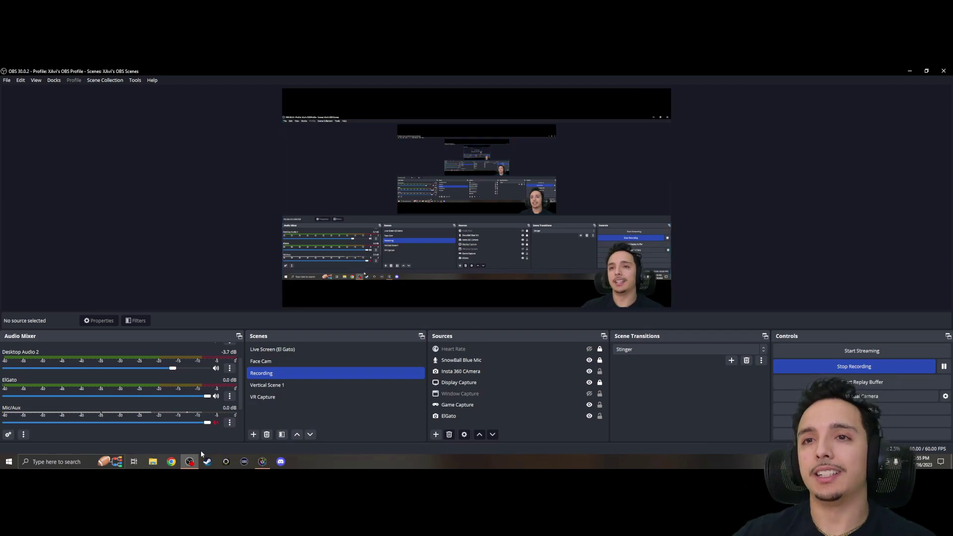
right_click(193, 461)
right_click(199, 420)
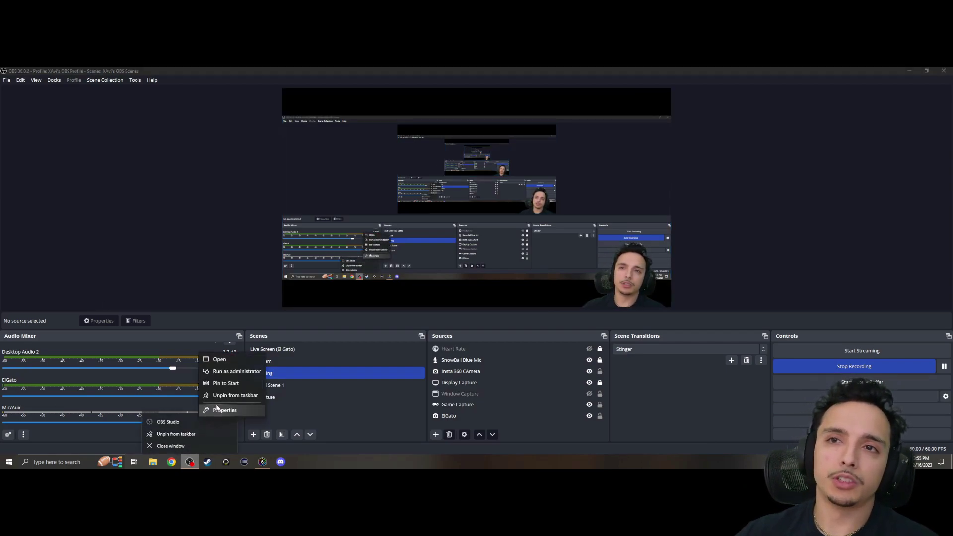
left_click(167, 206)
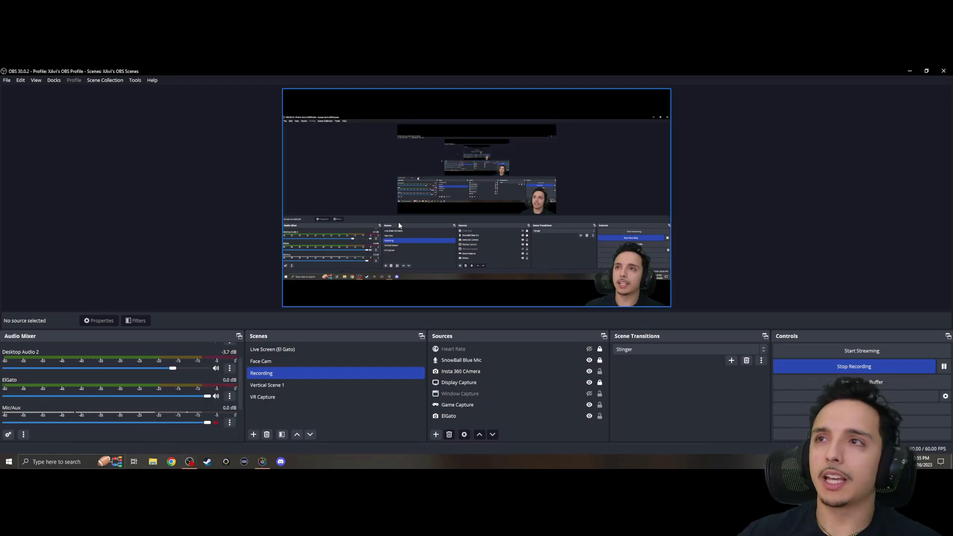
left_click(7, 80)
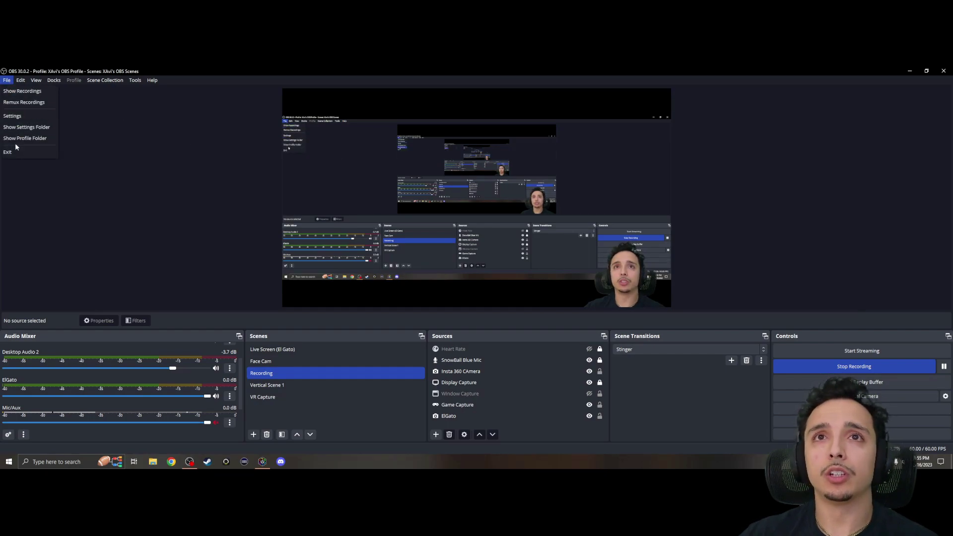
left_click(17, 112)
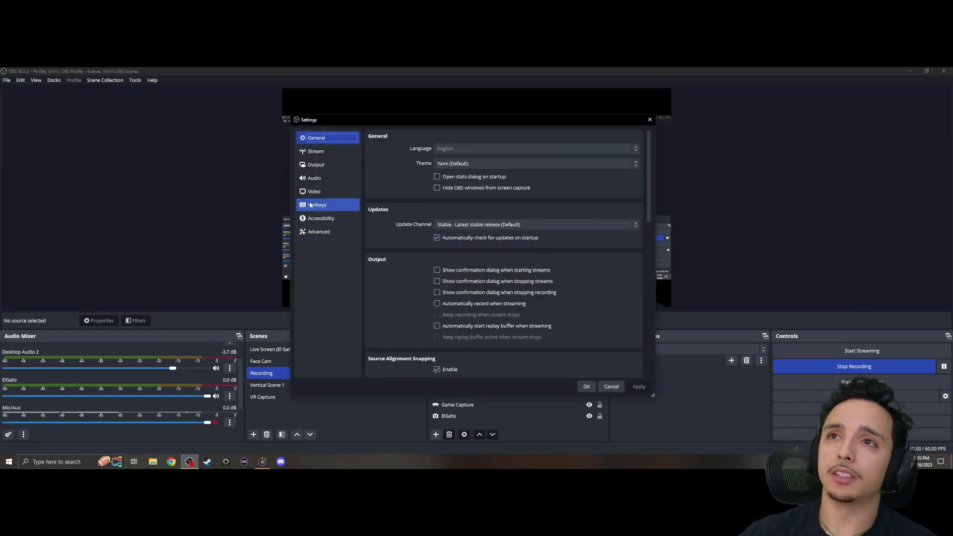
left_click(314, 191)
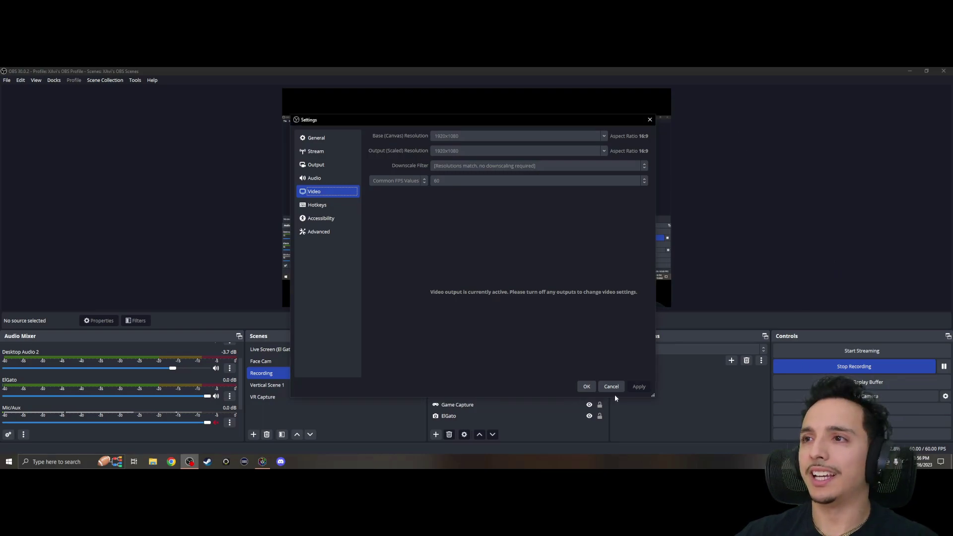
left_click(586, 386)
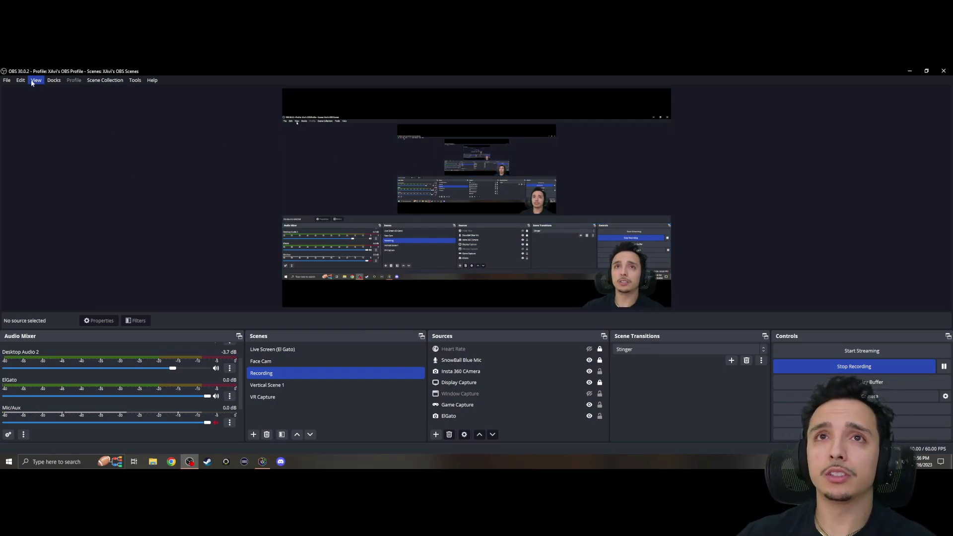
- Open Settings on the Output page showing 1500 Kbps video and 160 audio bitrate
left_click(11, 81)
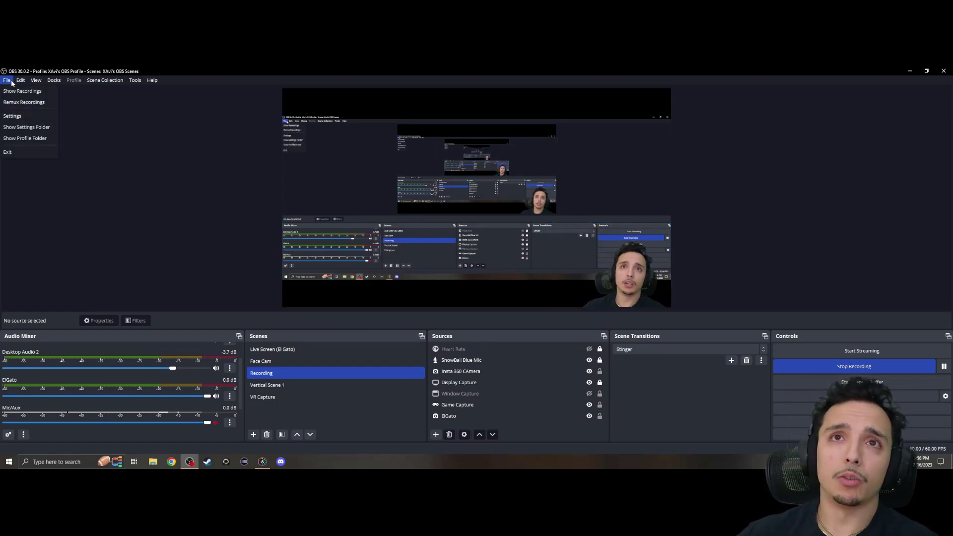
left_click(12, 117)
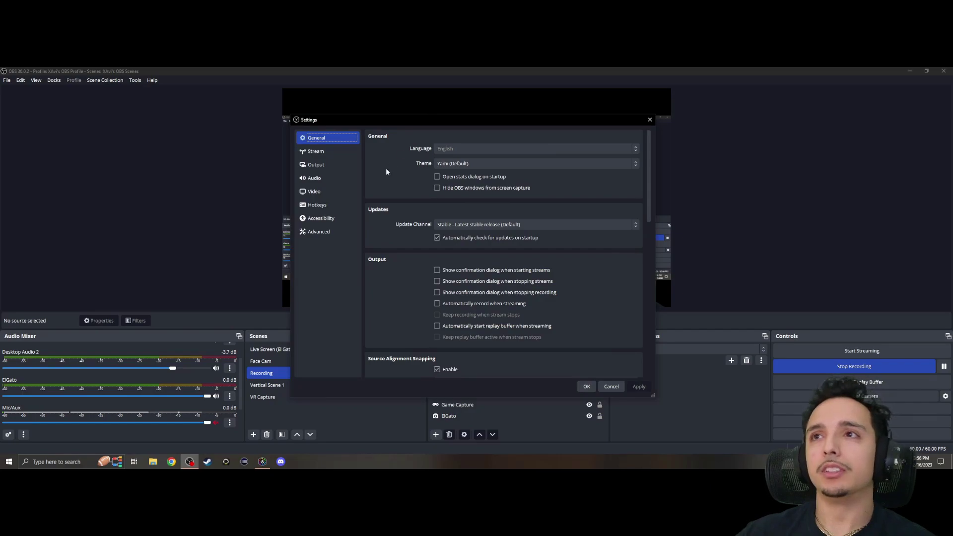
left_click(321, 165)
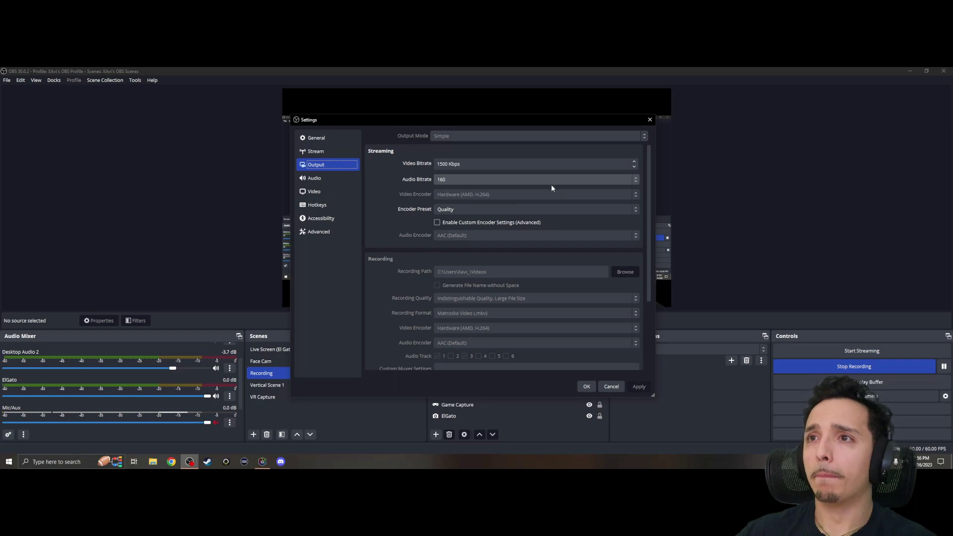
- Scroll down the Output page to the Recording section
scroll(551, 184, "down", 4)
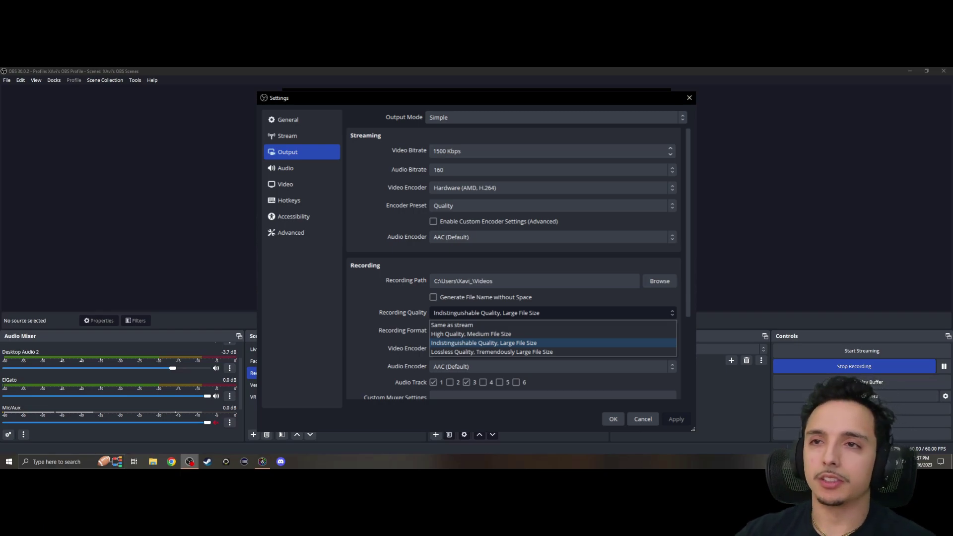
- Decline the lossless option, keeping Indistinguishable Quality, Large File Size, and move Settings up-left
left_click(492, 351)
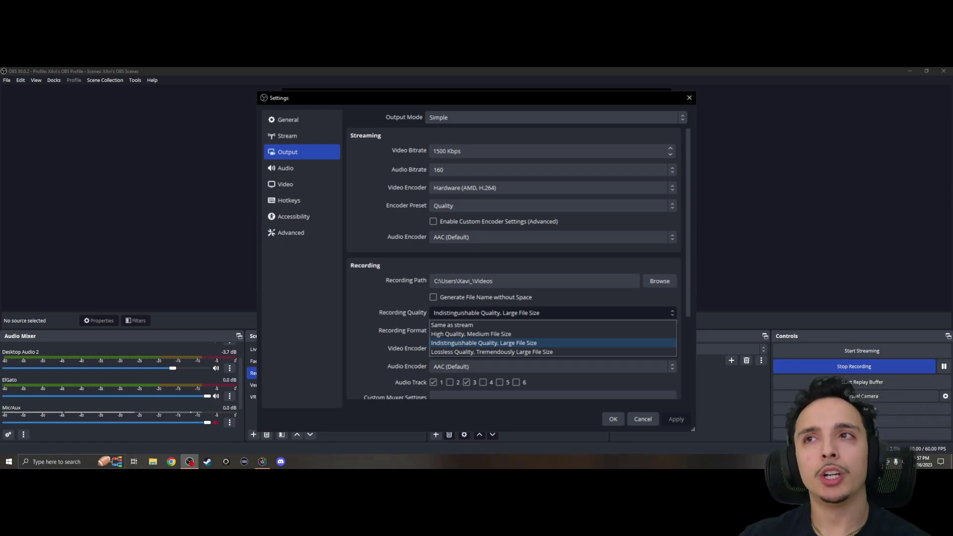
left_click_drag(595, 98, 401, 155)
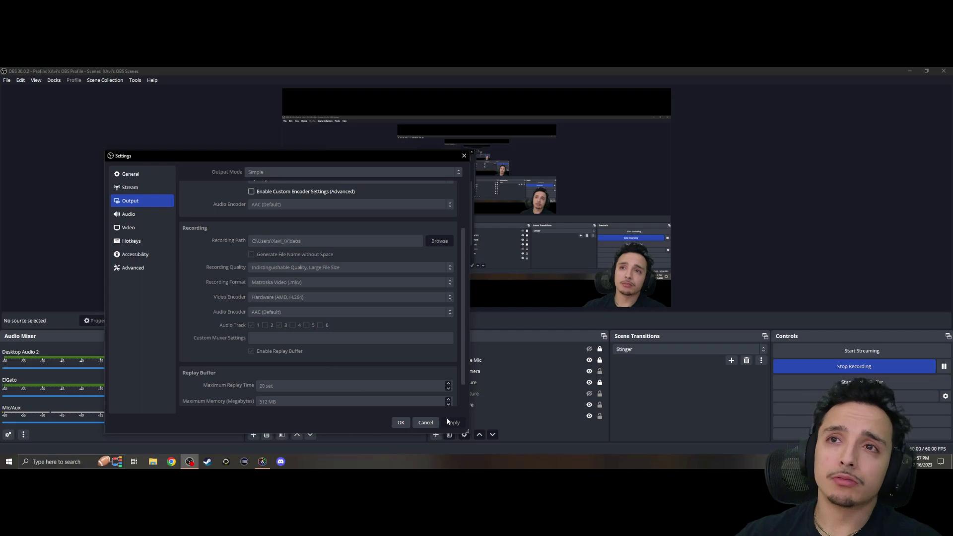
- Confirm the Output settings with OK, returning to the Recording scene
left_click(400, 422)
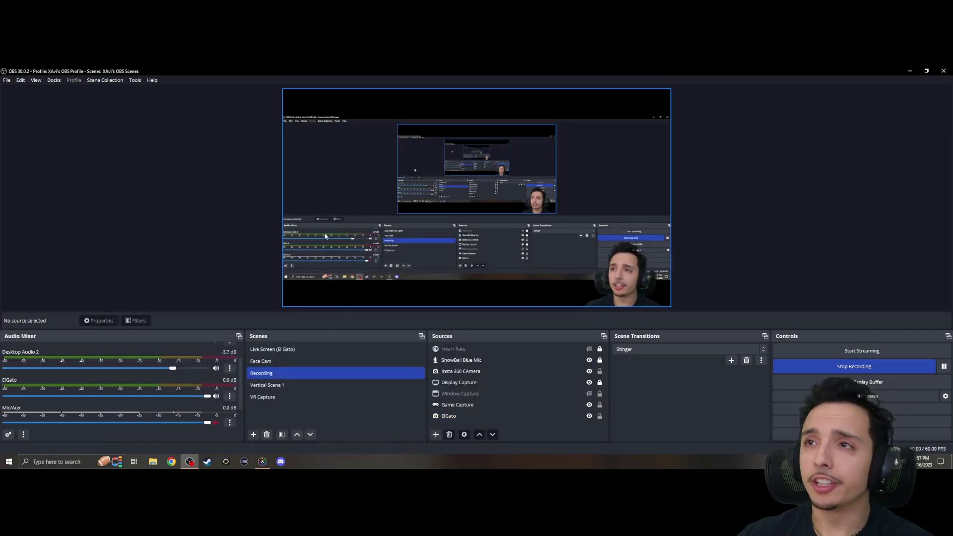